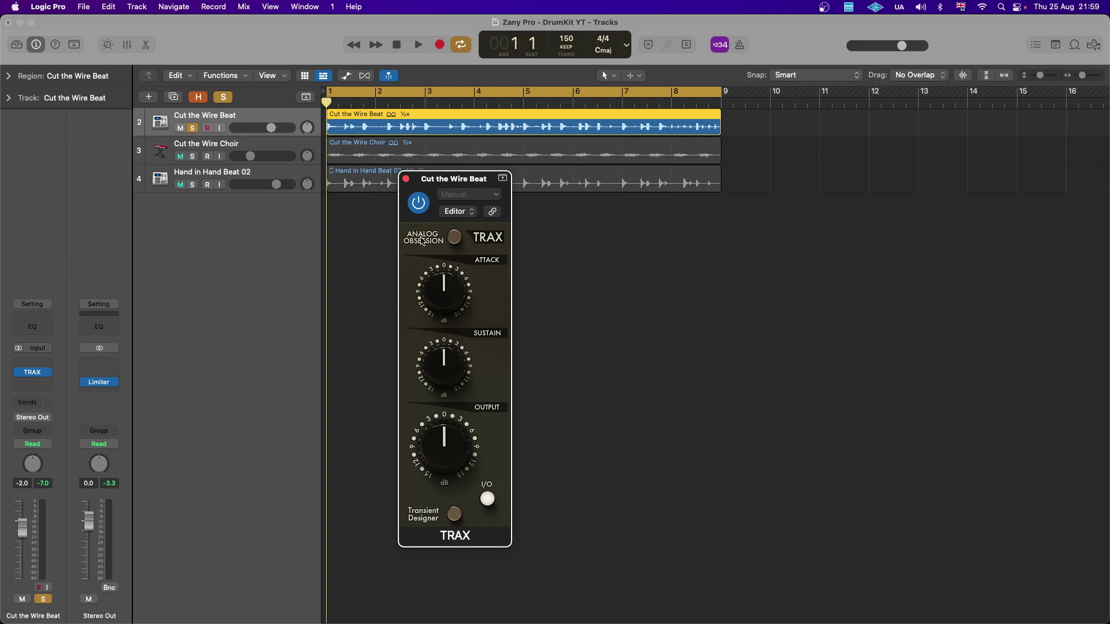
- Toggle TRAX oversampling on and off, then nudge Output up to 1.6 dB
left_click(424, 239)
left_click(432, 247)
mouse_move(456, 431)
left_mouse_down()
mouse_move(442, 445)
mouse_move(441, 529)
mouse_move(439, 468)
mouse_move(440, 480)
mouse_move(452, 435)
left_mouse_up()
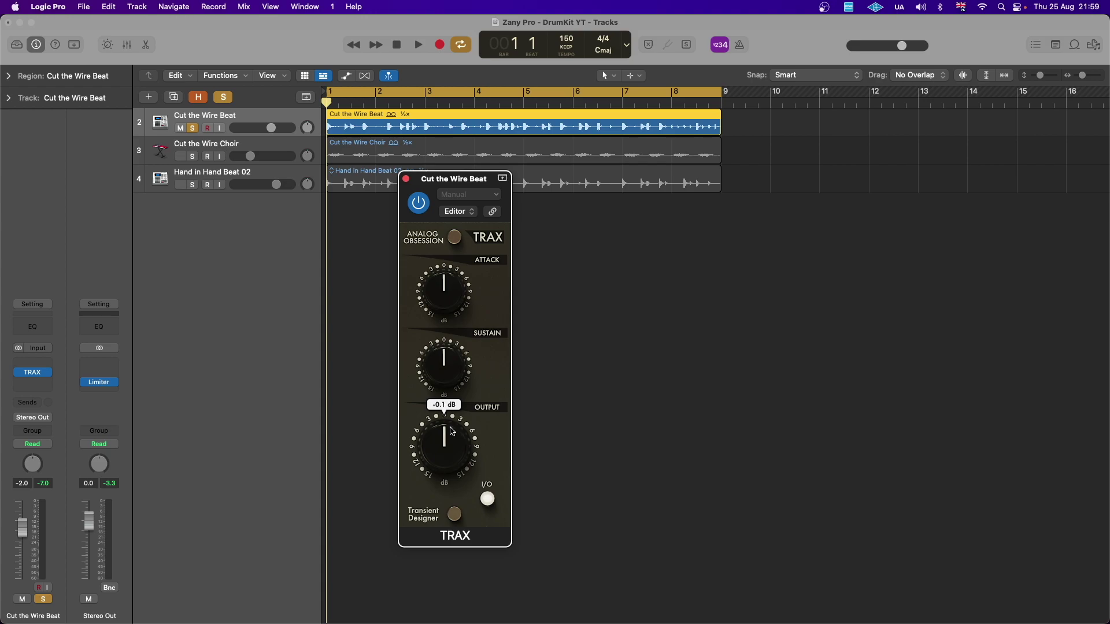
- Cut Sustain to -5.7 dB, boost it to 10.6 dB, then sweep Attack and return it to 0 dB
left_click_drag(446, 359, 427, 394)
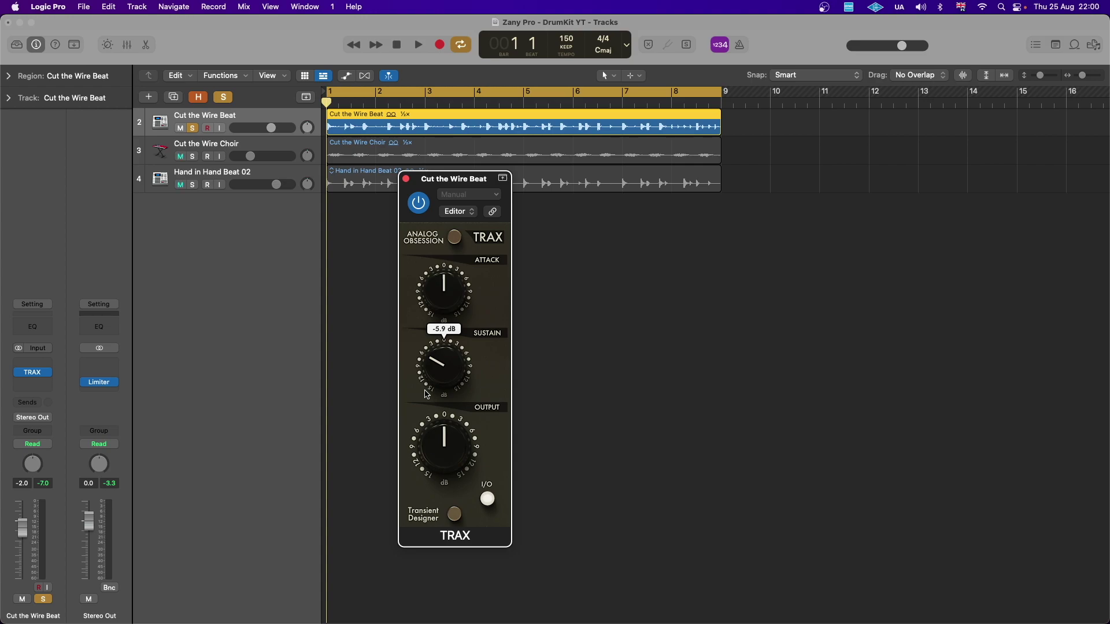
left_click_drag(427, 395, 472, 303)
left_click_drag(444, 285, 459, 234)
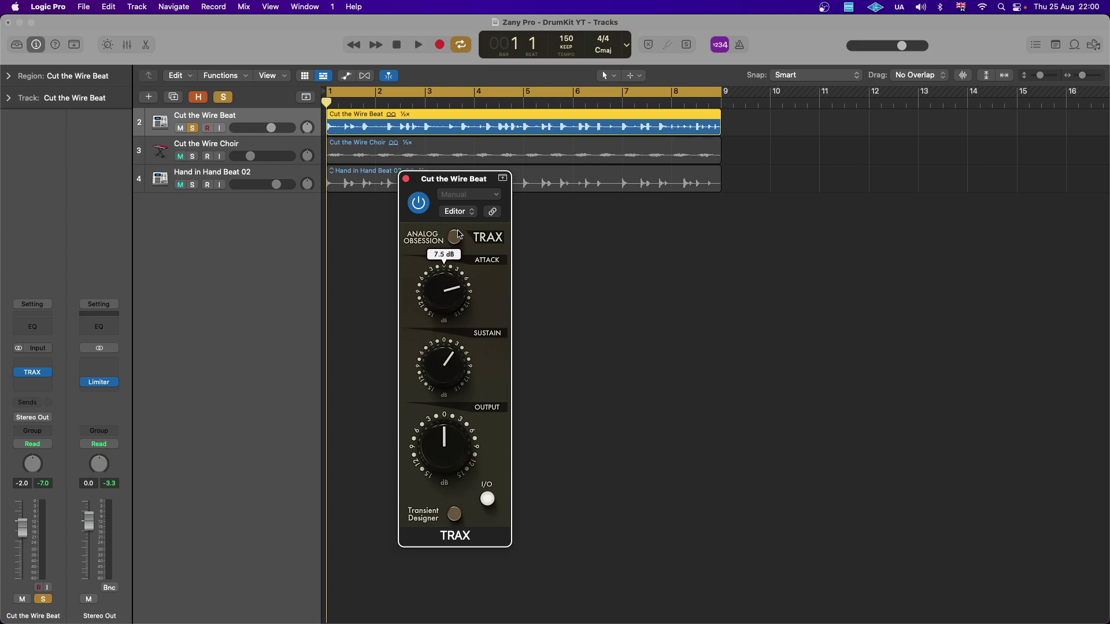
left_click_drag(459, 234, 459, 234)
left_click_drag(446, 282, 445, 311)
- Nudge the TRAX plug-in window a little to the left over the tracks
left_click_drag(449, 184, 429, 192)
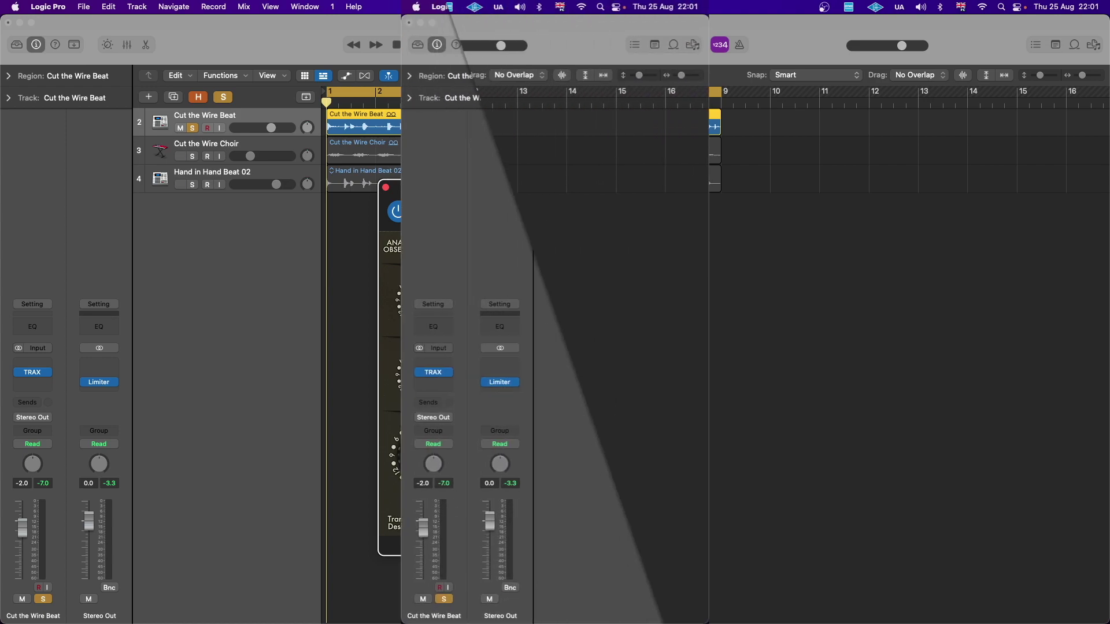
- Play the loop, raise Attack to 11.3 dB, and bypass TRAX briefly to compare
key("space")
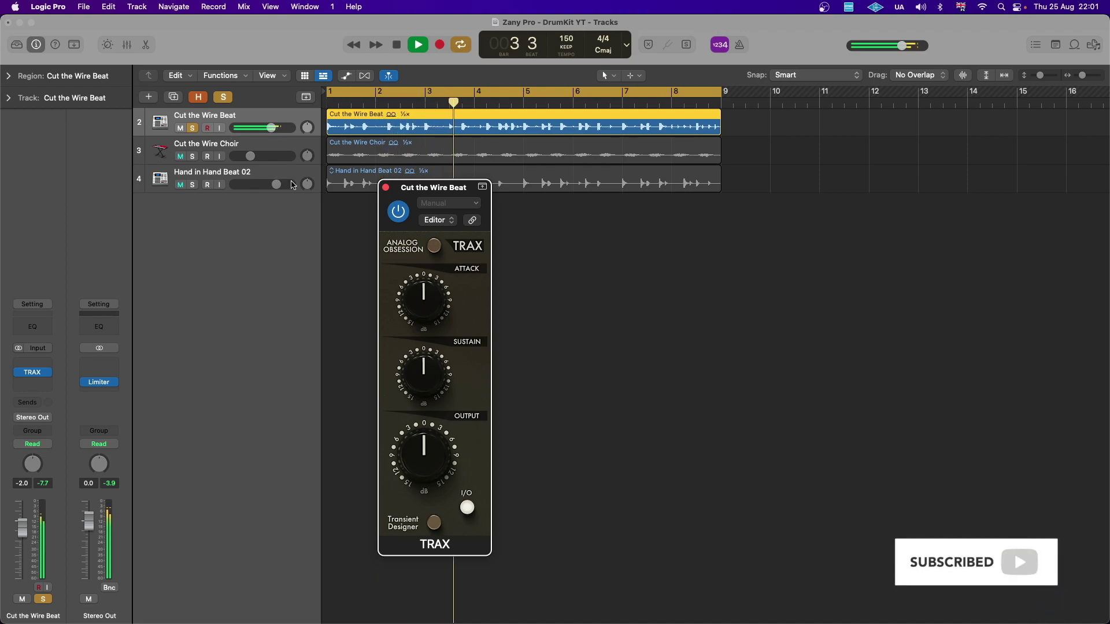
left_click_drag(412, 284, 447, 193)
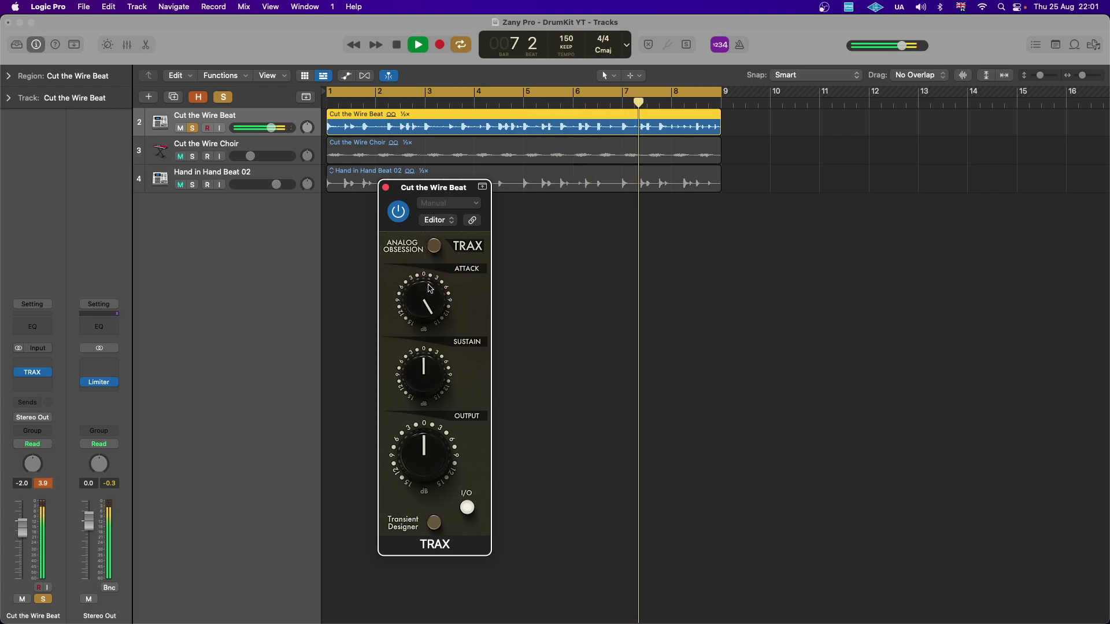
mouse_move(423, 296)
left_mouse_down()
mouse_move(420, 317)
mouse_move(426, 288)
left_mouse_up()
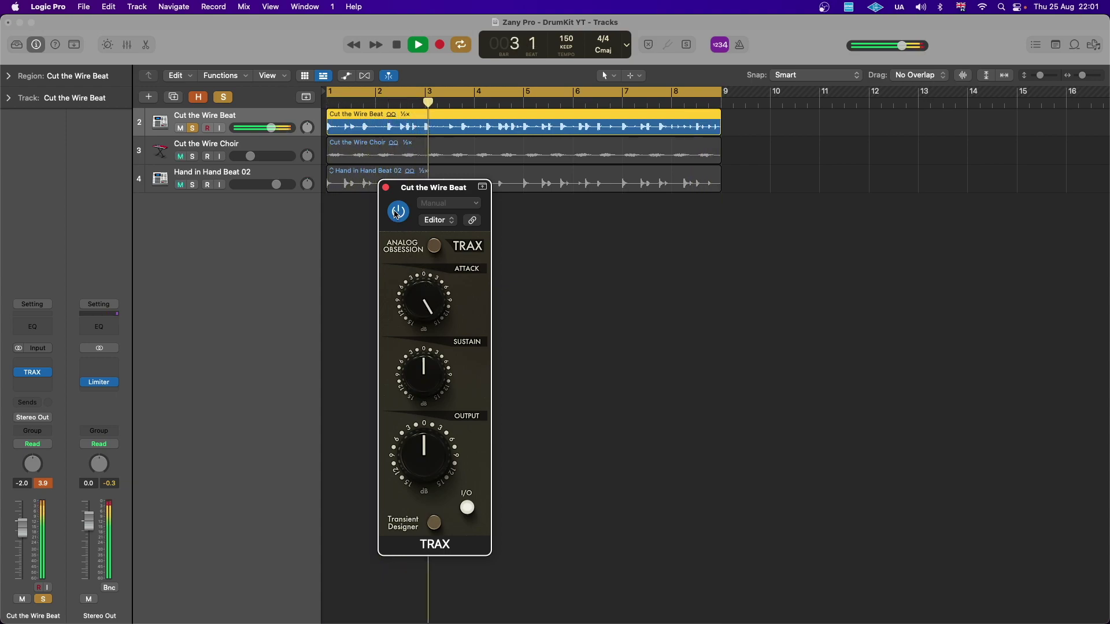
left_click(397, 212)
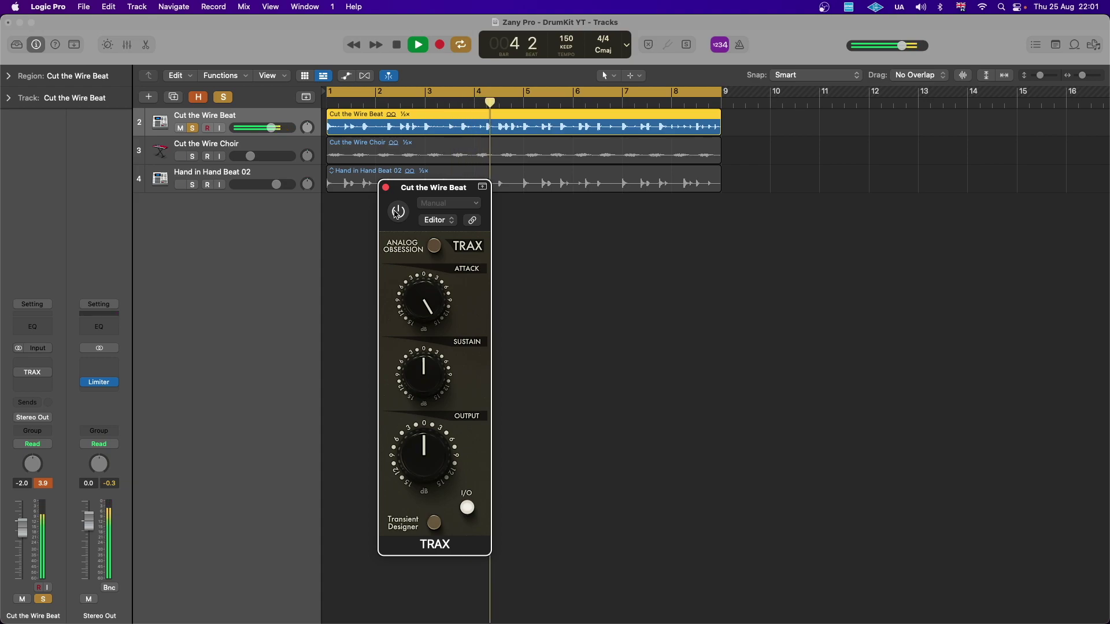
left_click(397, 212)
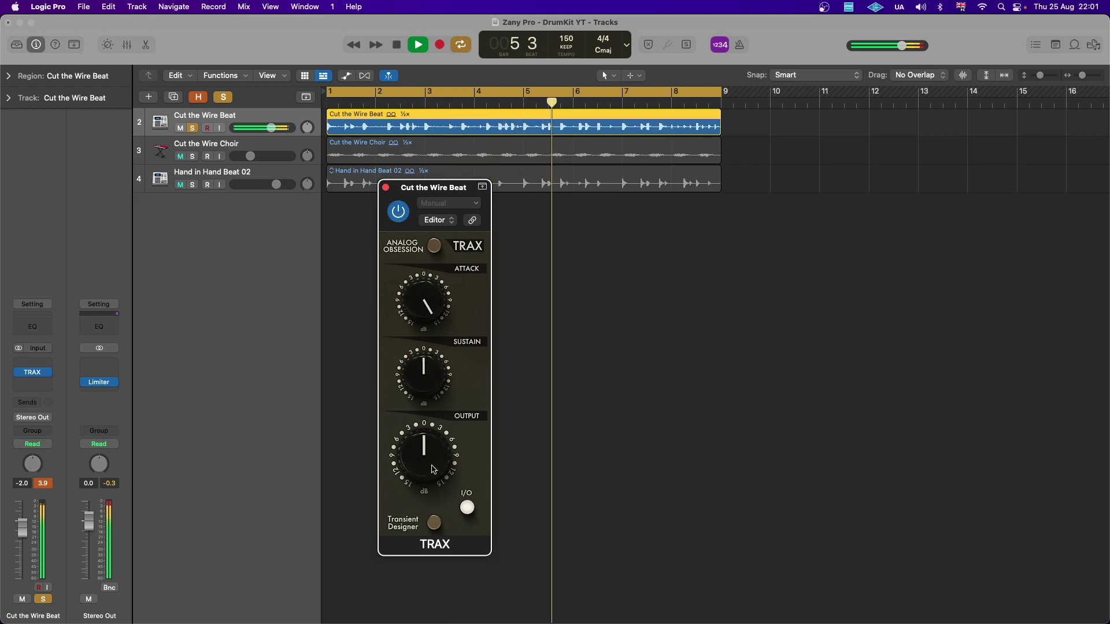
- Trim Output to -1.1 dB, push Sustain up to 14.6 dB, then stop playback
left_click_drag(419, 453, 420, 466)
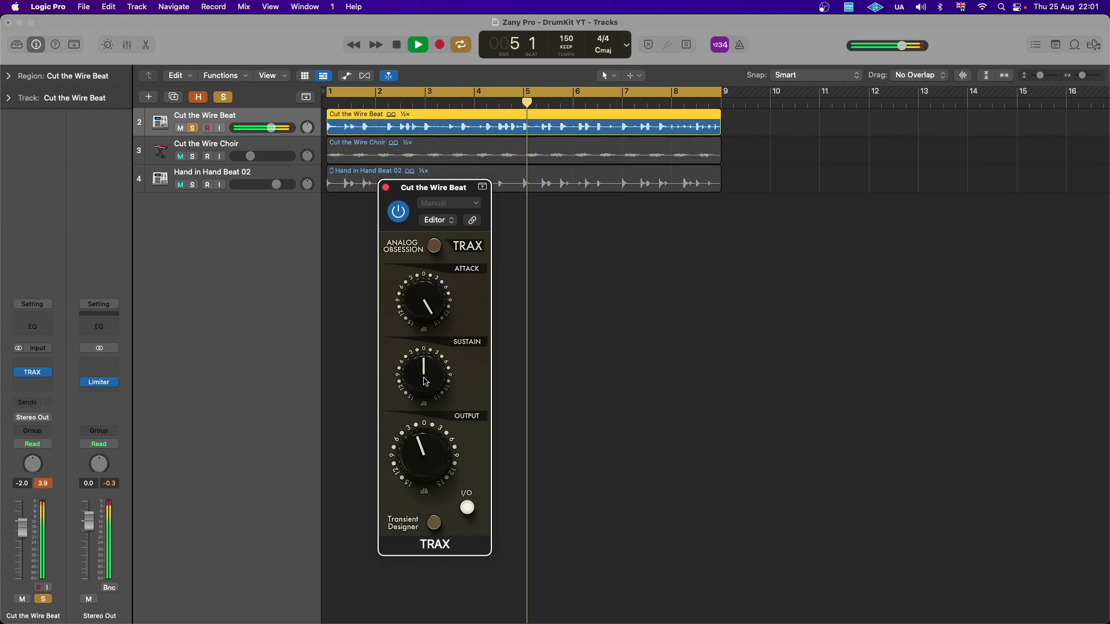
left_click_drag(426, 364, 461, 312)
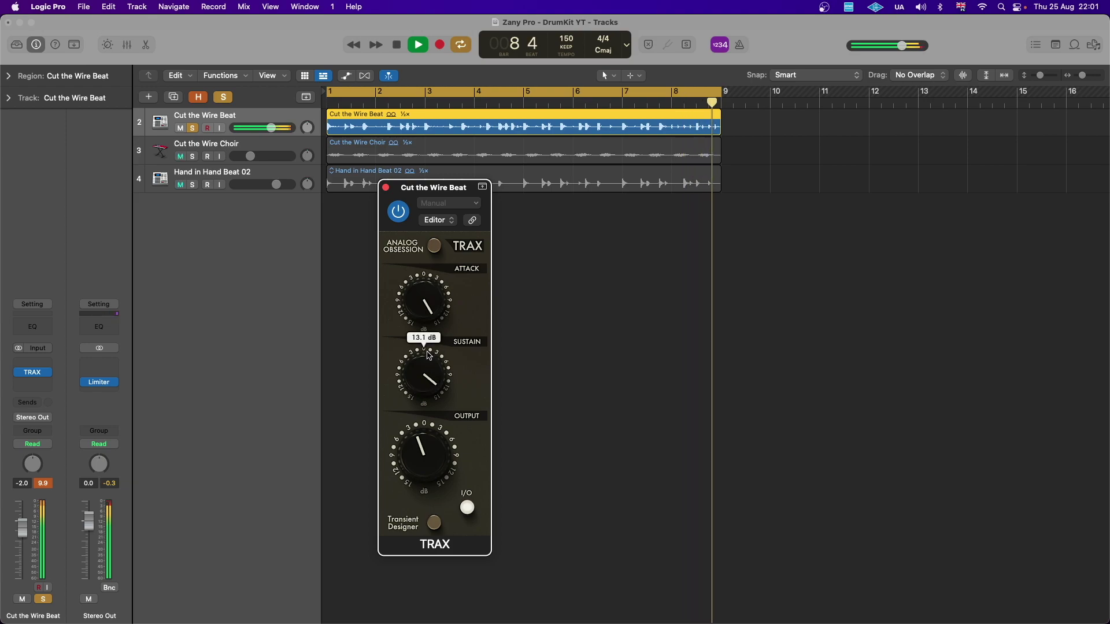
left_click_drag(431, 350, 434, 336)
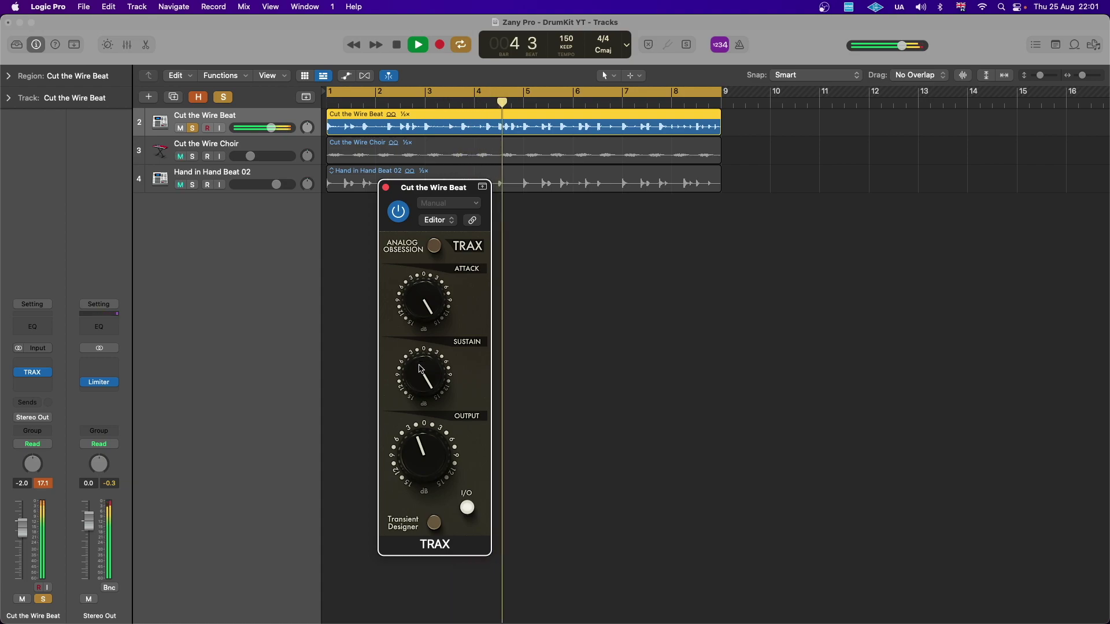
key("space")
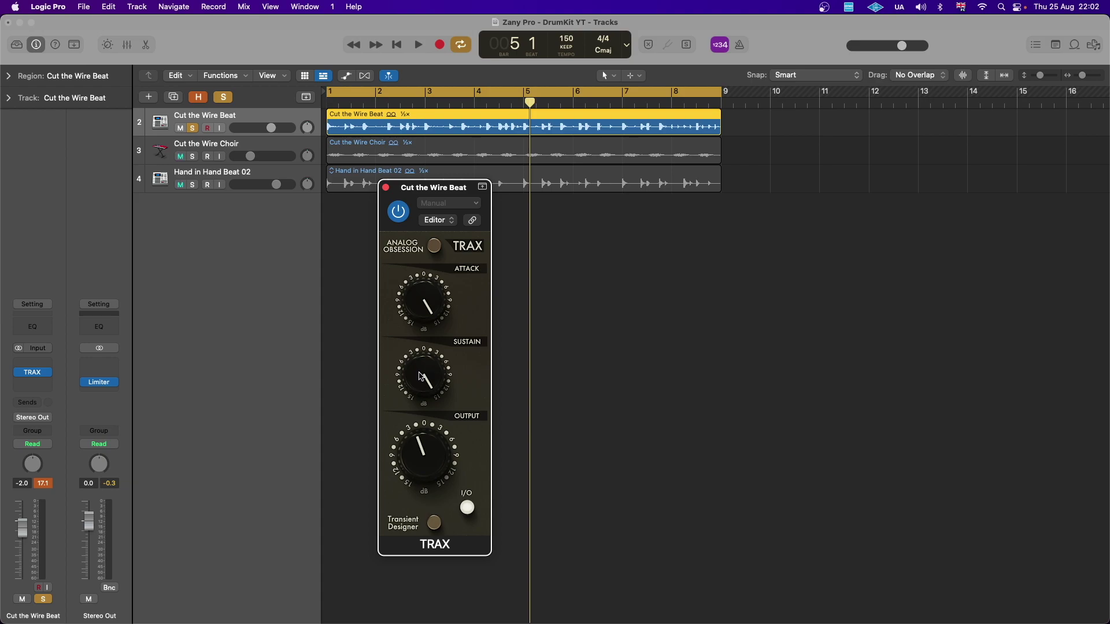
- During playback, sweep Sustain back through 0 dB down to about -7.6 dB, then bypass TRAX
key("space")
left_click_drag(420, 377, 453, 622)
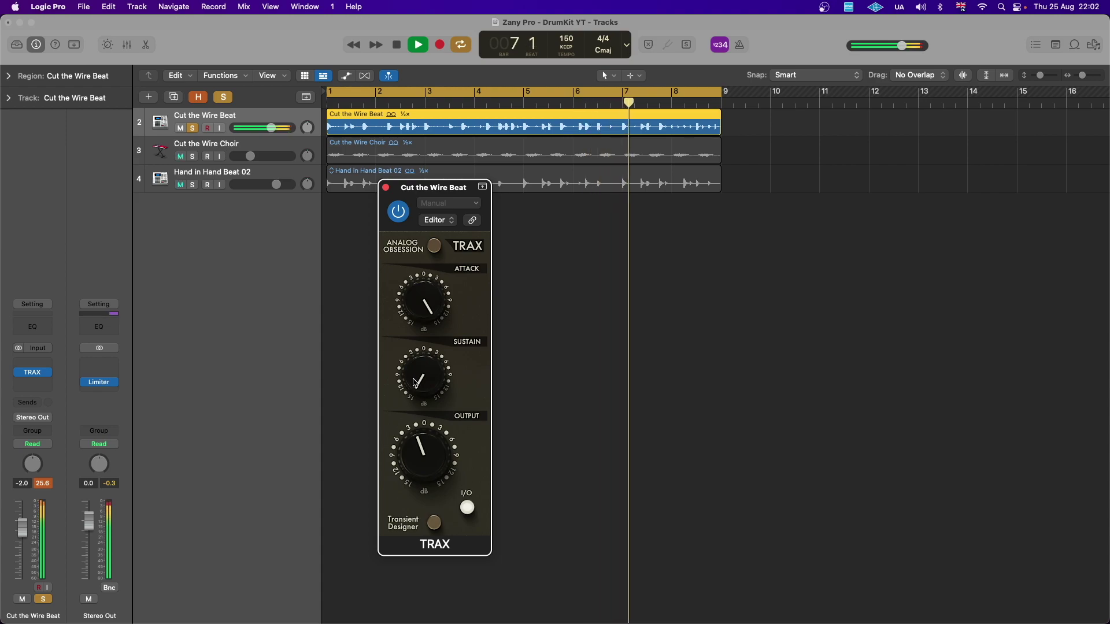
mouse_move(417, 442)
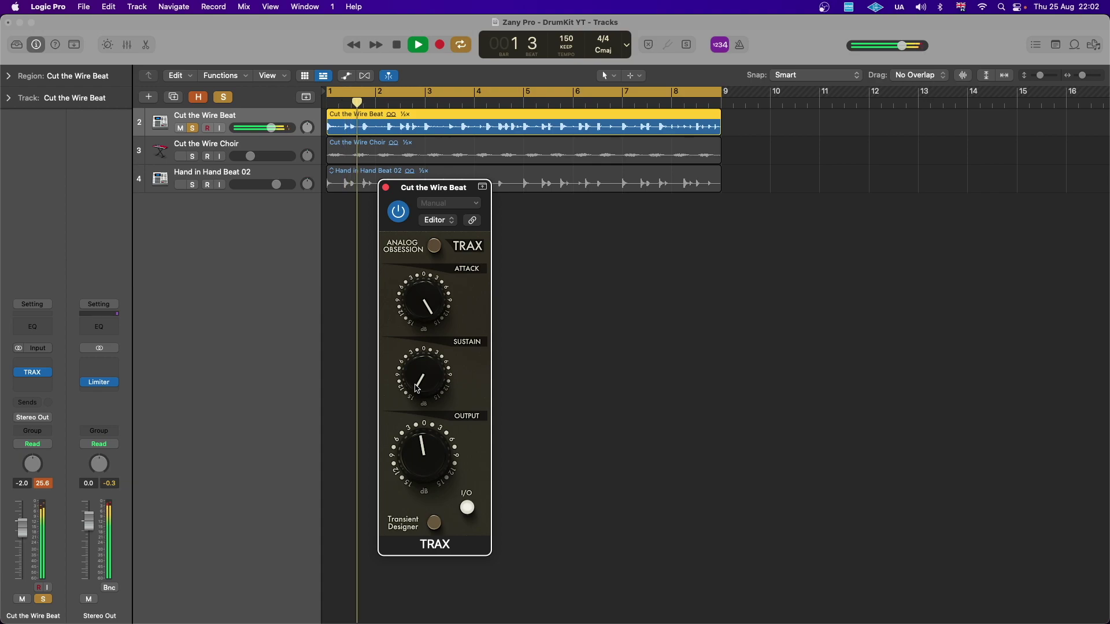
left_click_drag(418, 389, 436, 294)
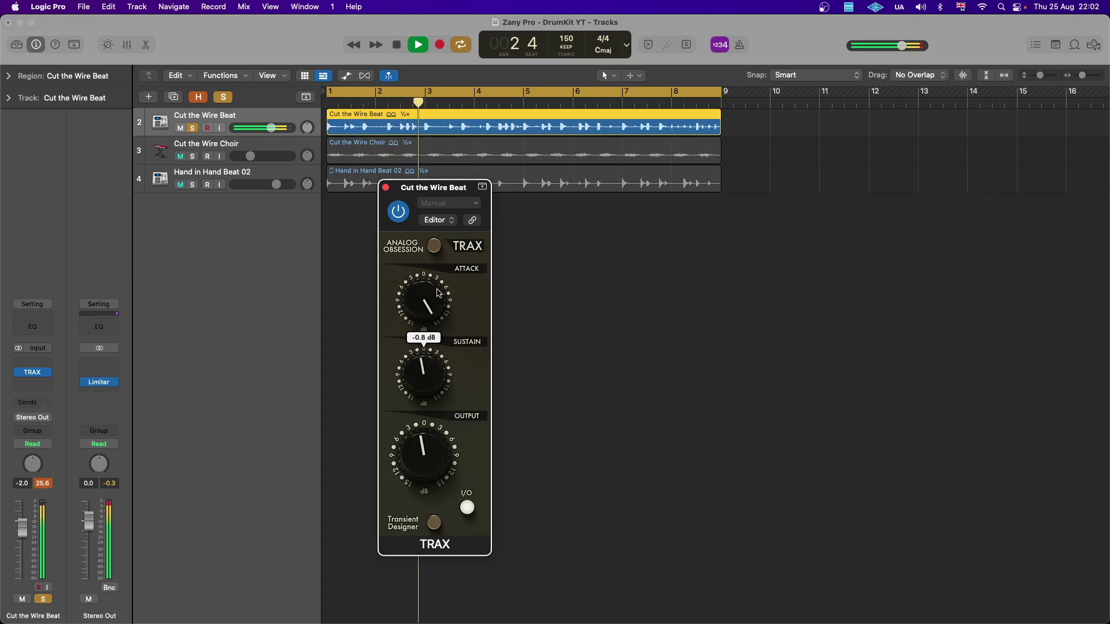
left_click_drag(438, 293, 444, 287)
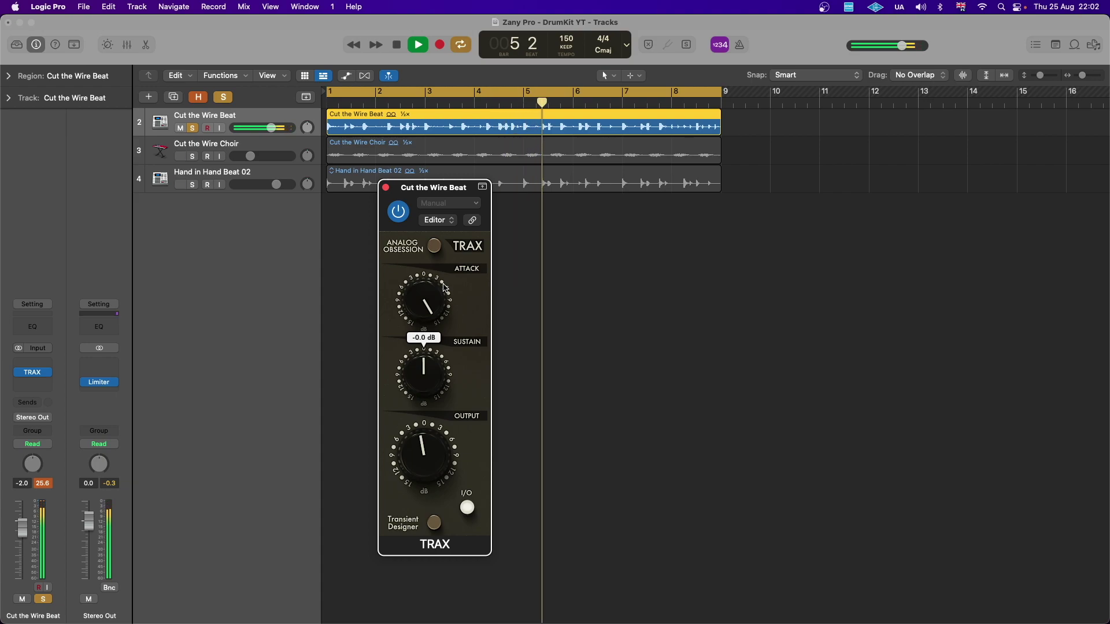
left_click_drag(422, 354, 409, 386)
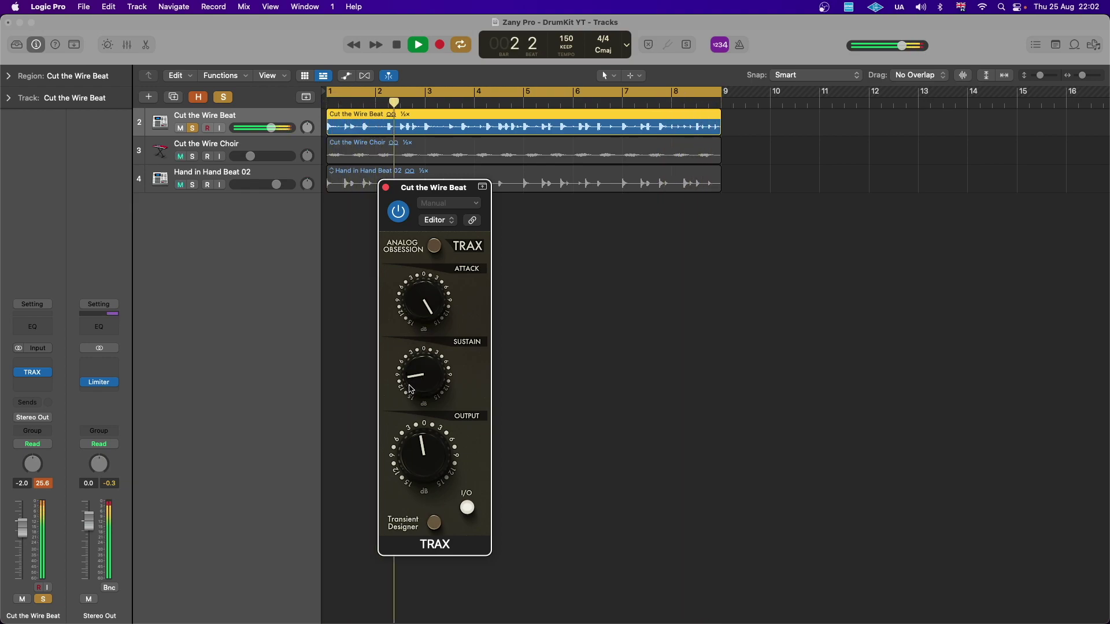
left_click(399, 212)
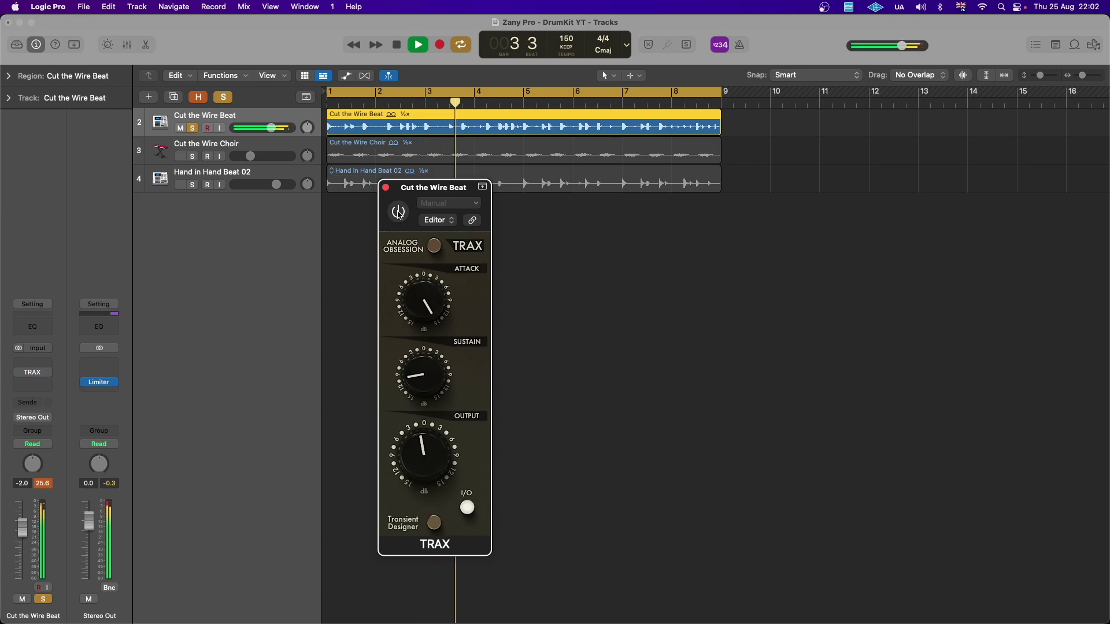
- Stop playback, recentre TRAX Sustain at 0 dB, and play the loop briefly to audition it
key("space")
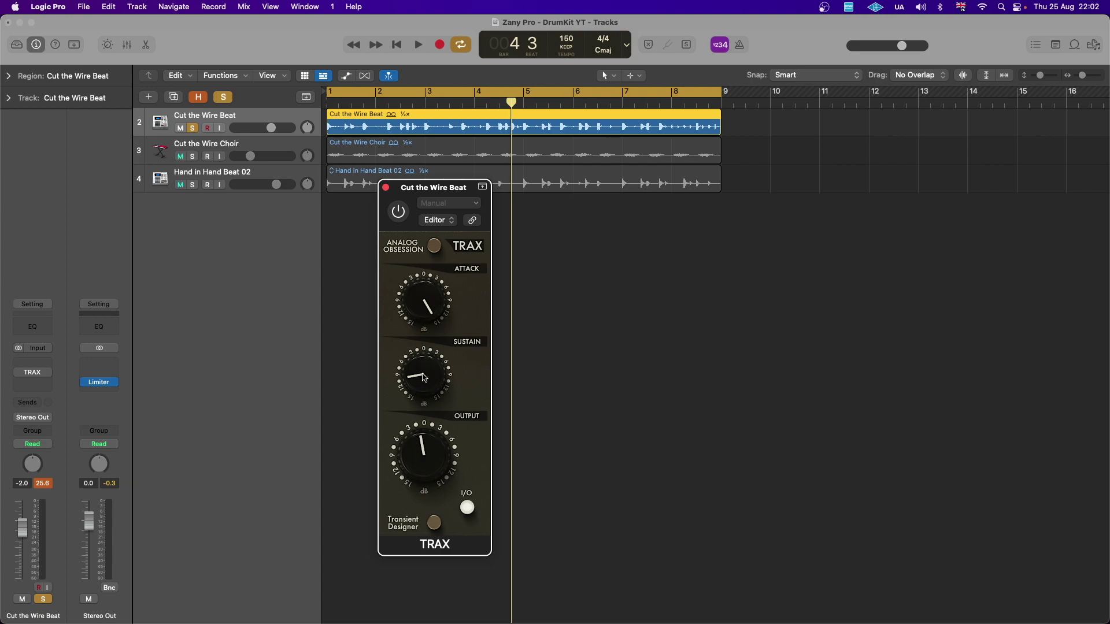
left_click_drag(425, 378, 424, 377)
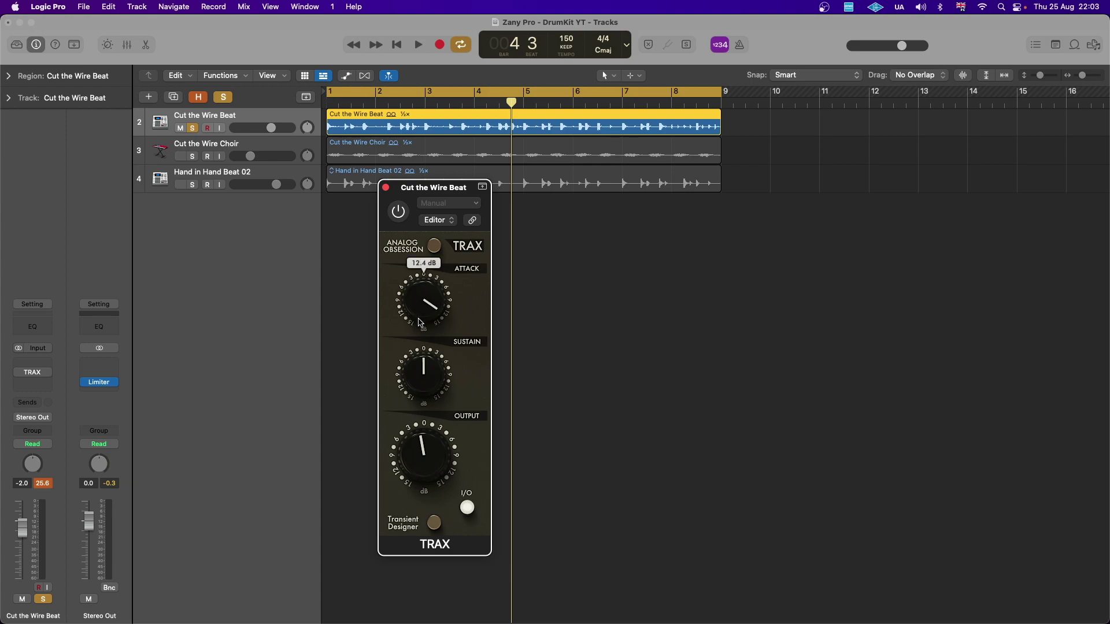
key("space")
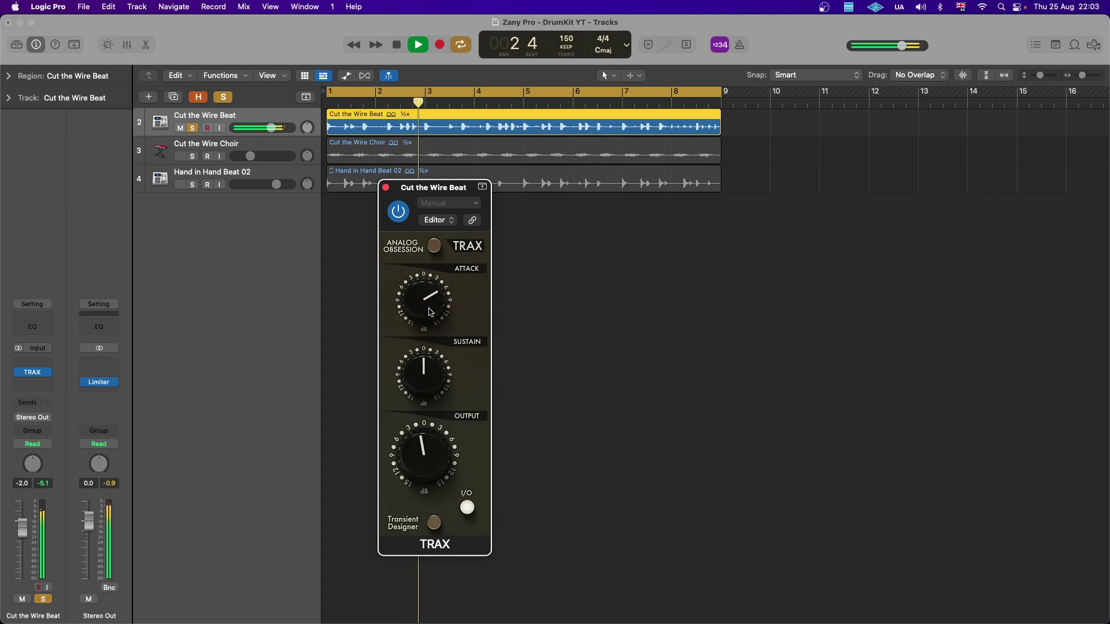
key("space")
- Unsolo Cut the Wire Beat and insert a stereo TRAX on Hand in Hand Beat 02, closing the old TRAX window
key("s")
left_click(239, 177)
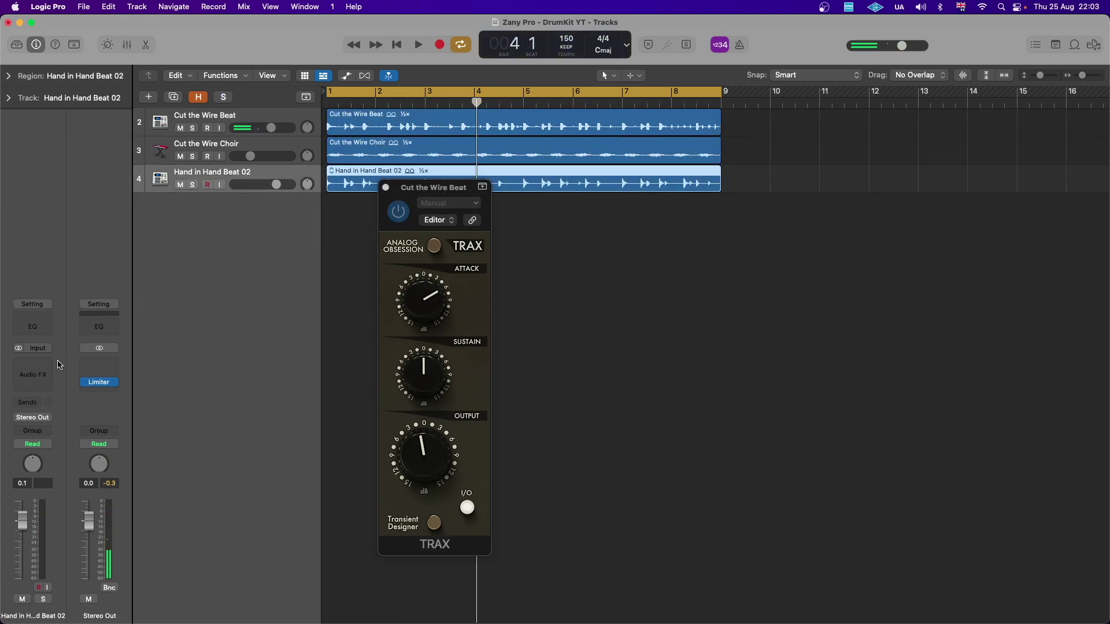
left_click(47, 366)
mouse_move(87, 389)
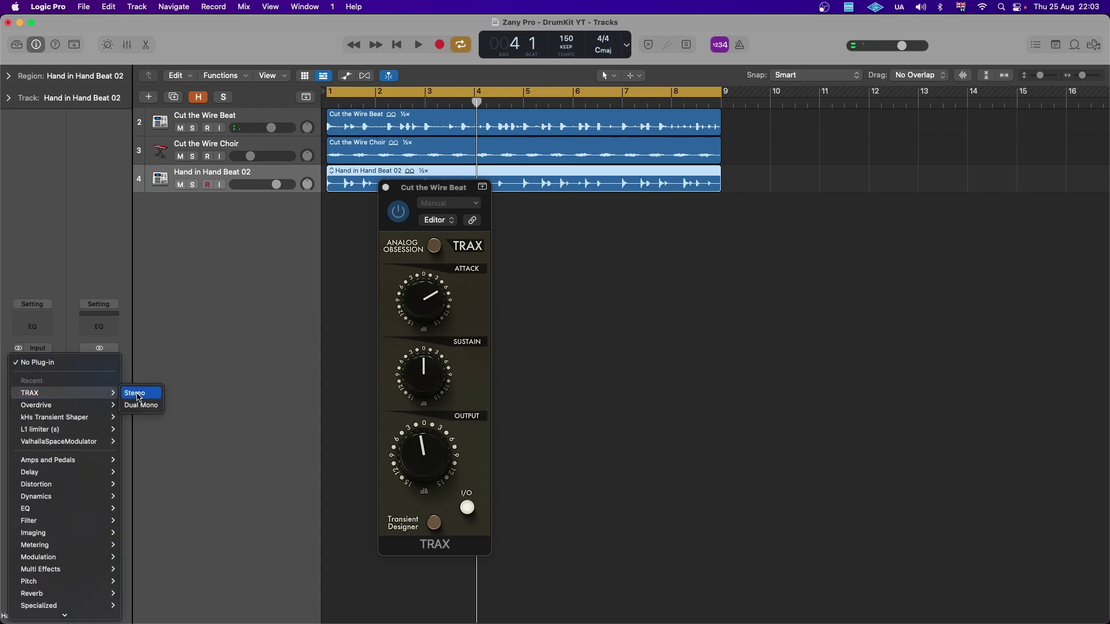
left_click(138, 390)
left_click_drag(432, 177, 609, 187)
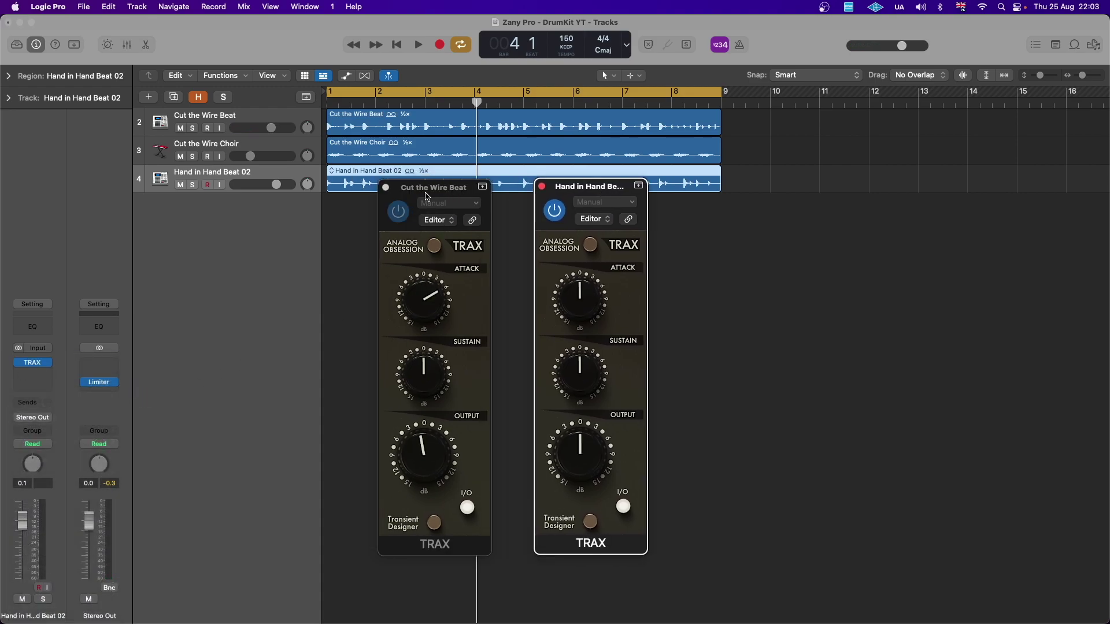
left_click(385, 188)
- Solo Hand in Hand Beat 02, play it, boost Attack, enable oversampling, and toggle bypass to compare
left_click(193, 185)
key("space")
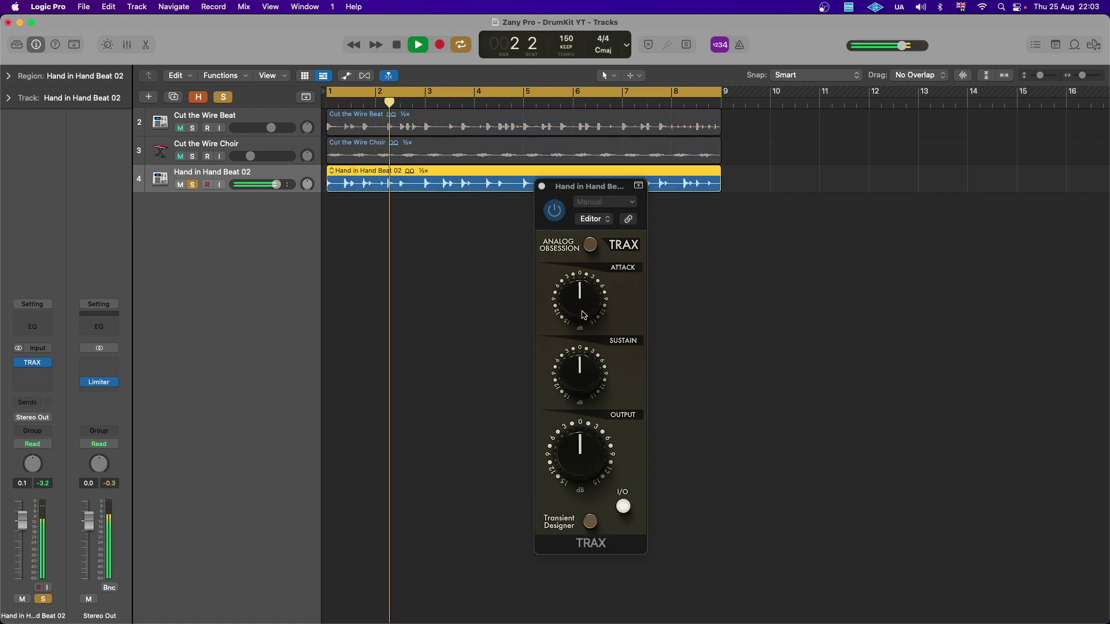
left_click_drag(581, 300, 599, 225)
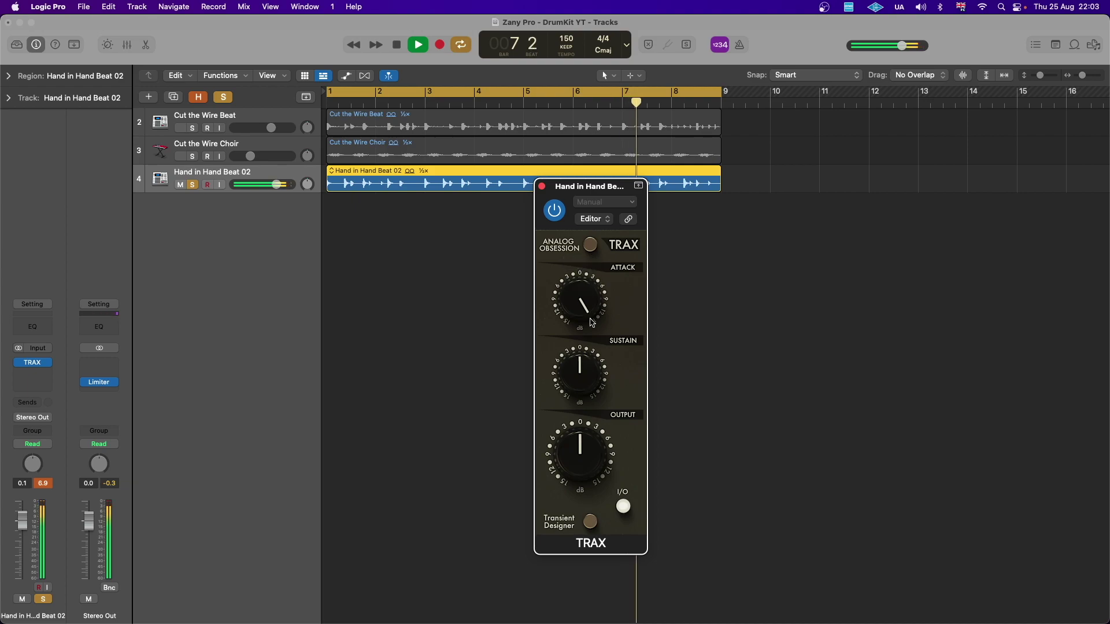
left_click(559, 244)
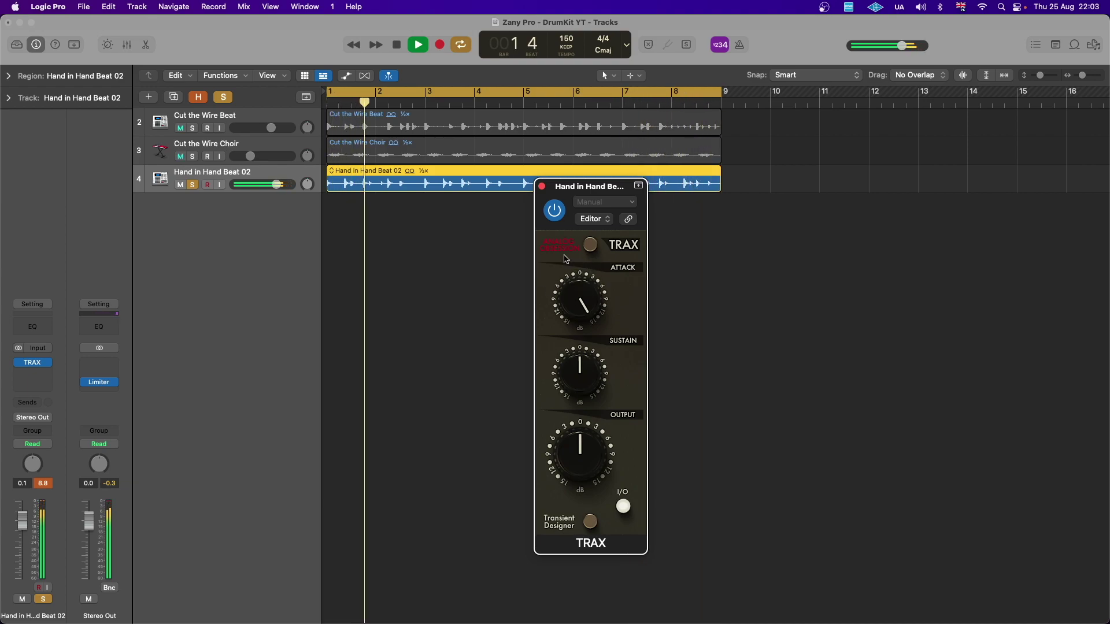
left_click(555, 213)
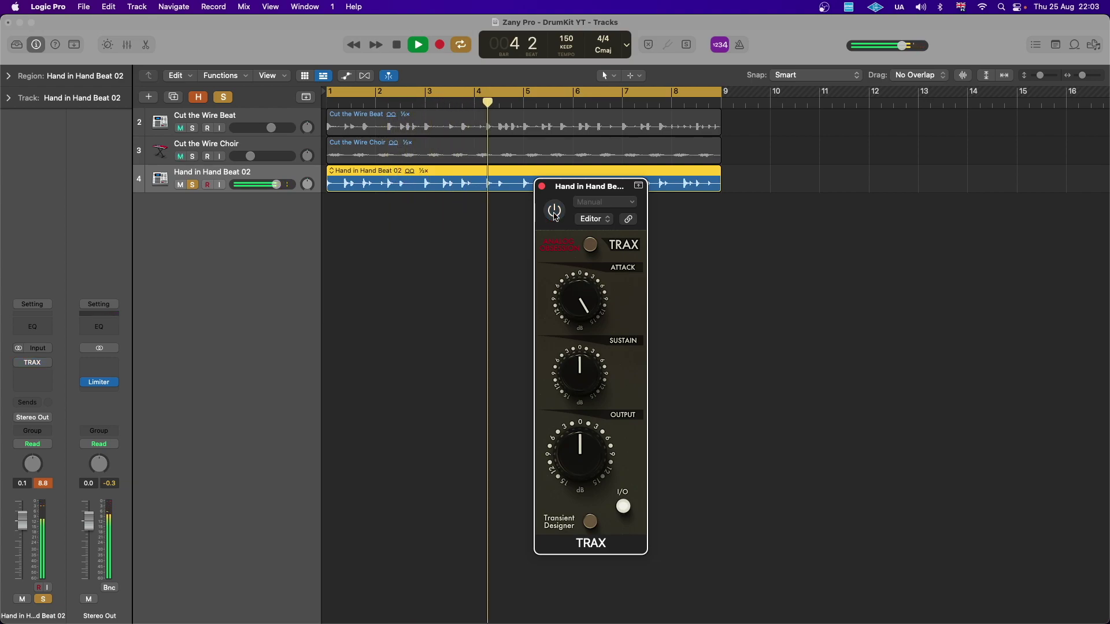
left_click(555, 213)
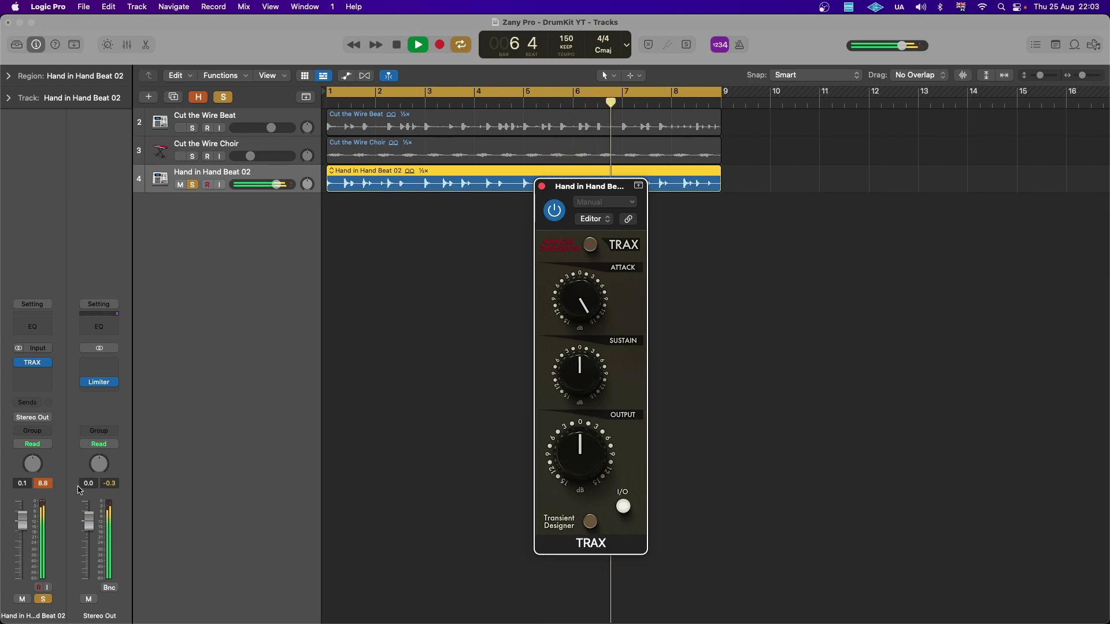
left_click(231, 503)
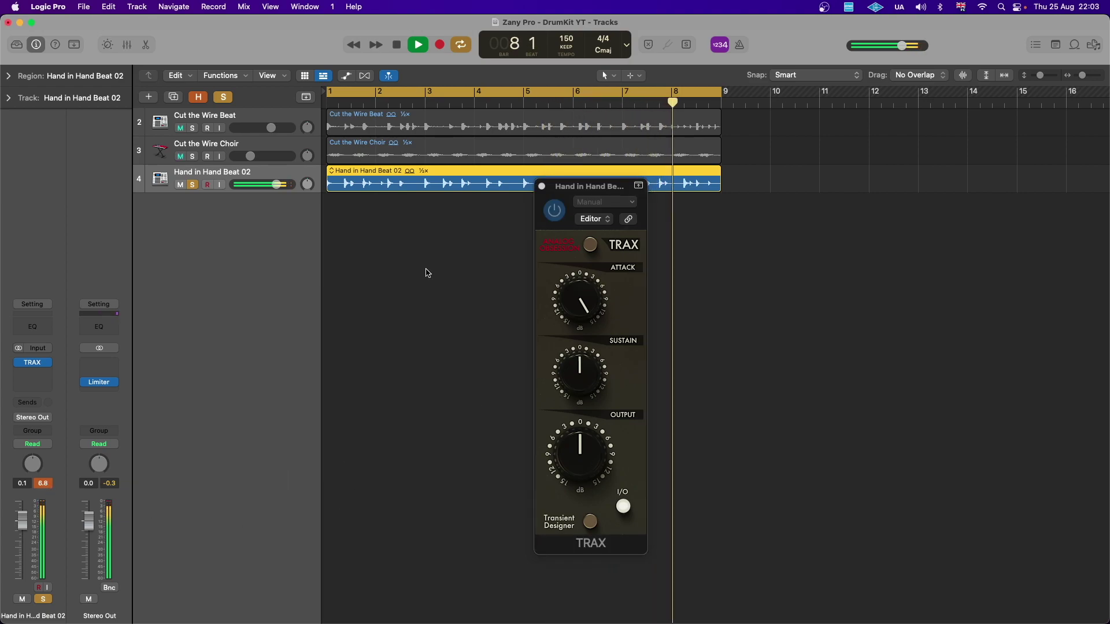
left_click(553, 211)
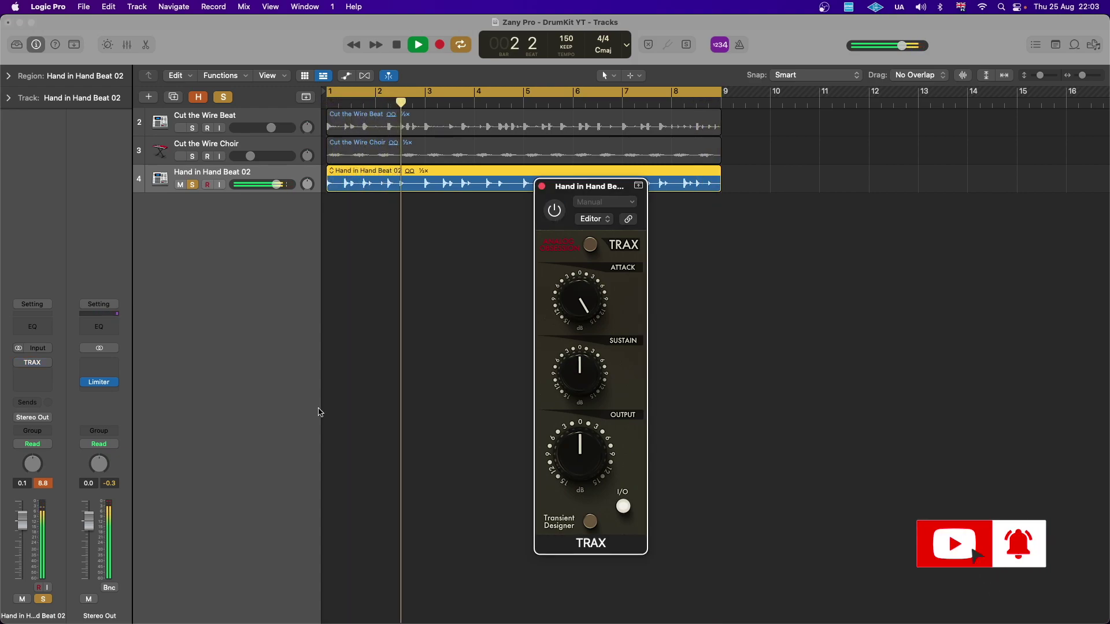
- Lower Output to about -1.9 dB, re-enable TRAX, set Sustain near 4.9 dB, then bypass to compare
left_click(336, 477)
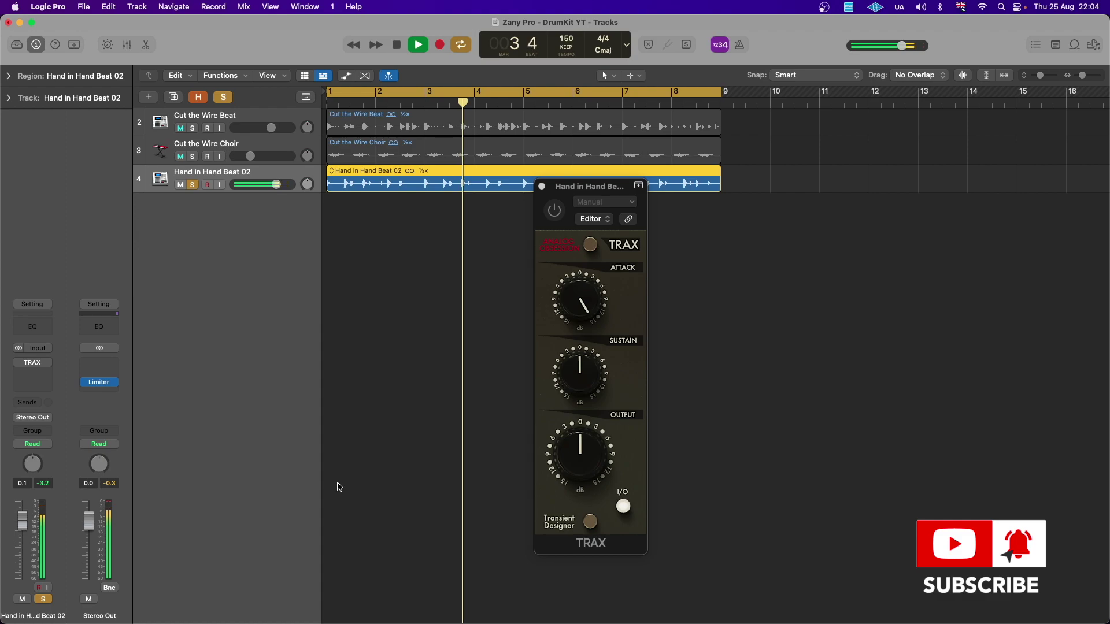
left_click_drag(578, 454, 571, 467)
left_click(554, 210)
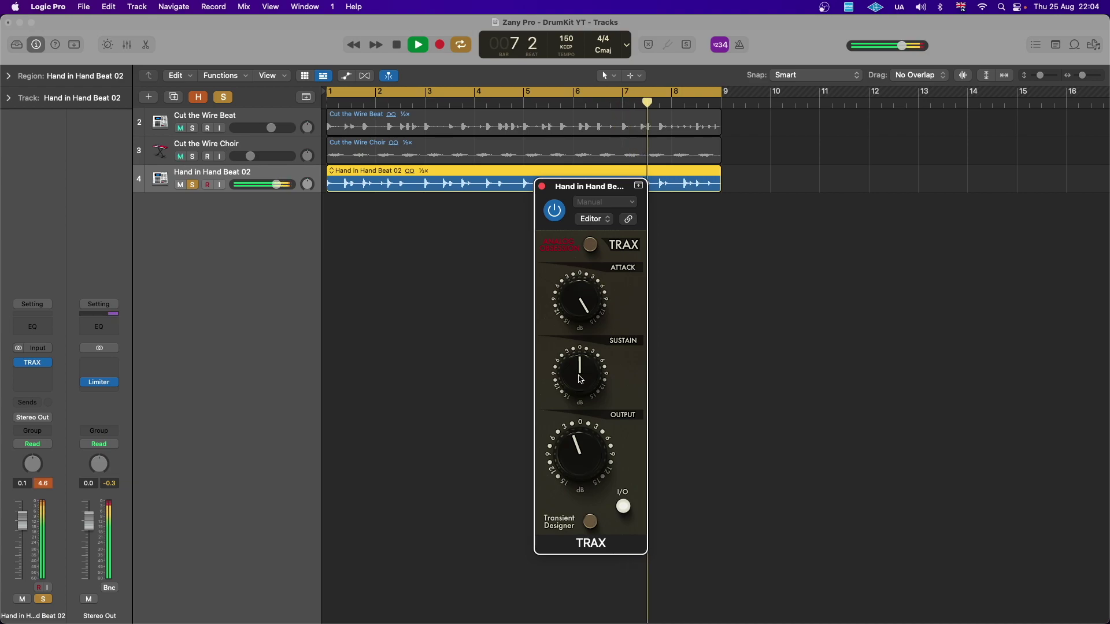
left_click_drag(580, 380, 603, 182)
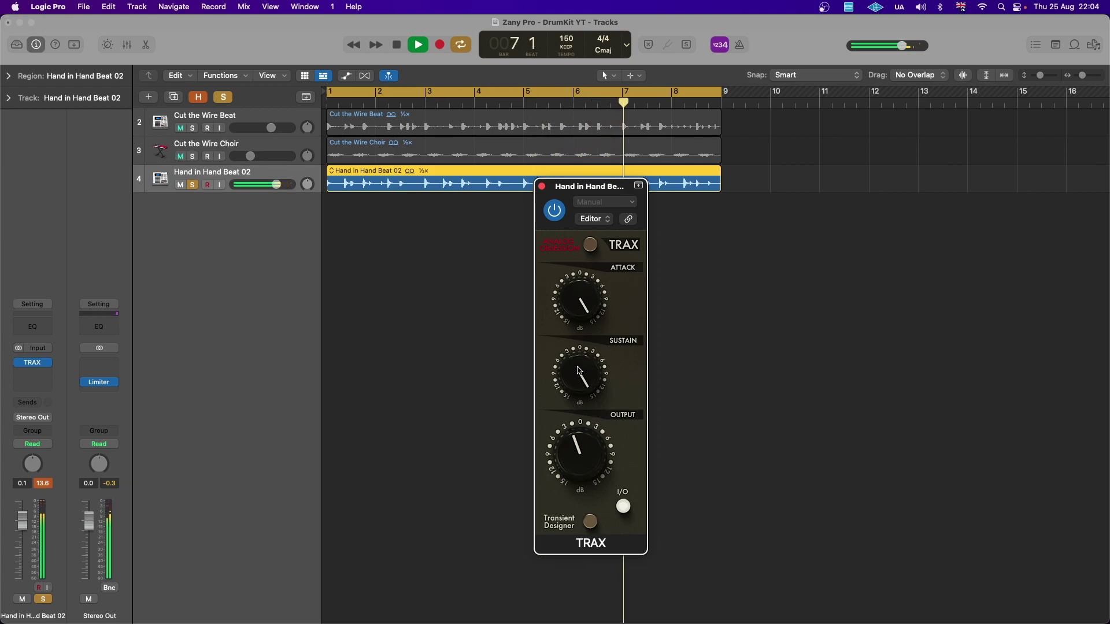
left_click_drag(578, 371, 571, 438)
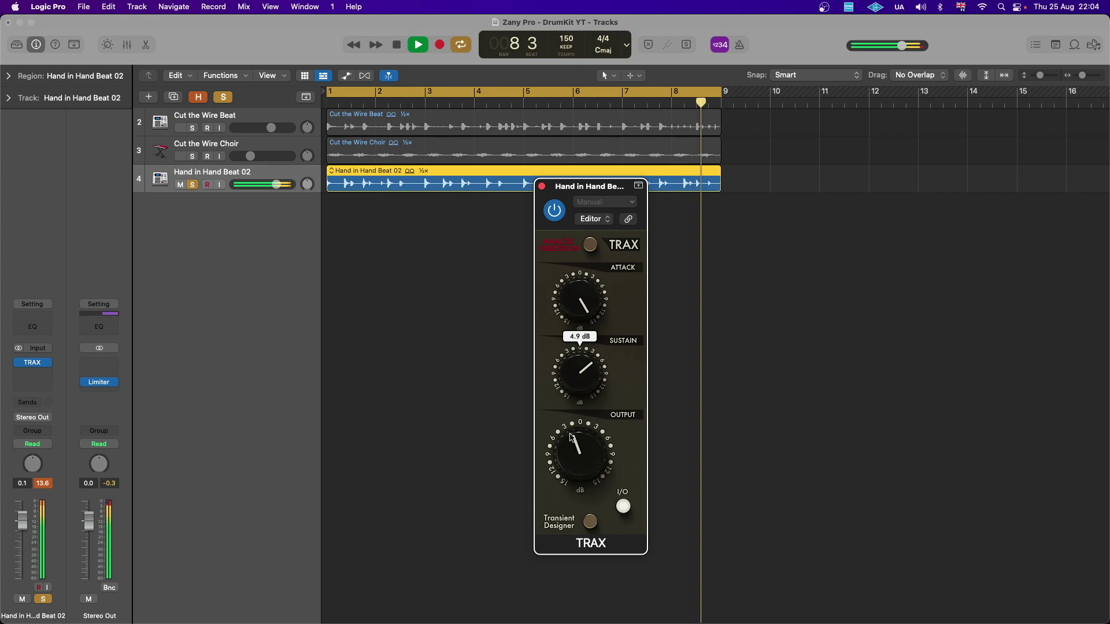
left_click(554, 211)
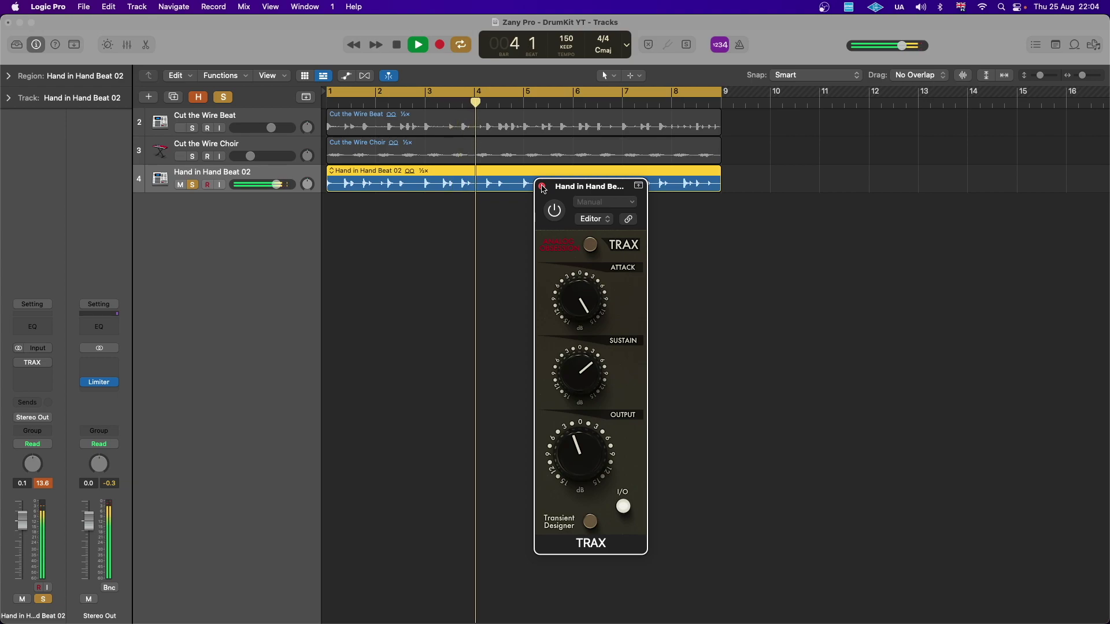
key("space")
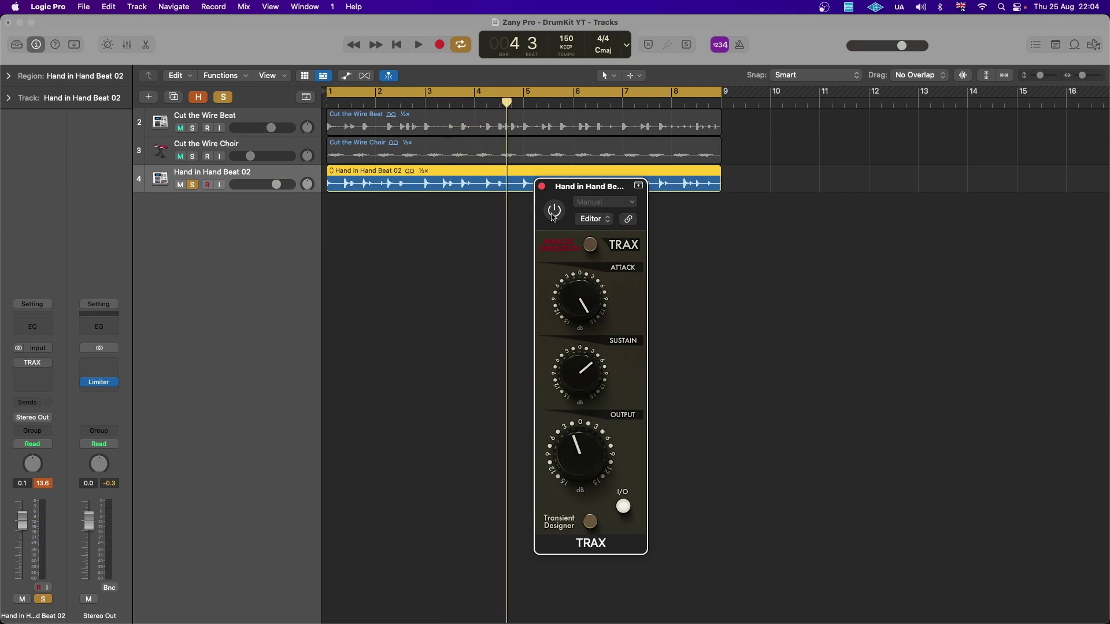